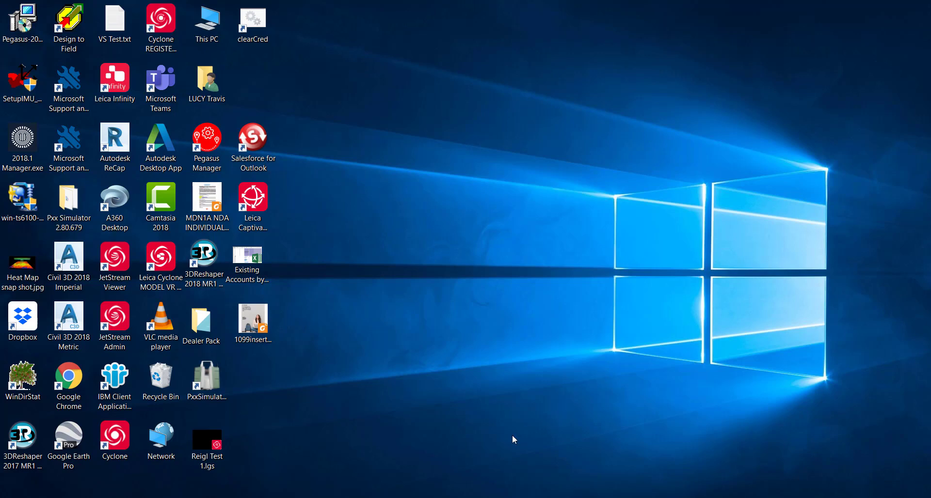
# Step: Open Cyclone and add a database named Test to the unshared server
pyautogui.doubleClick(123, 430)
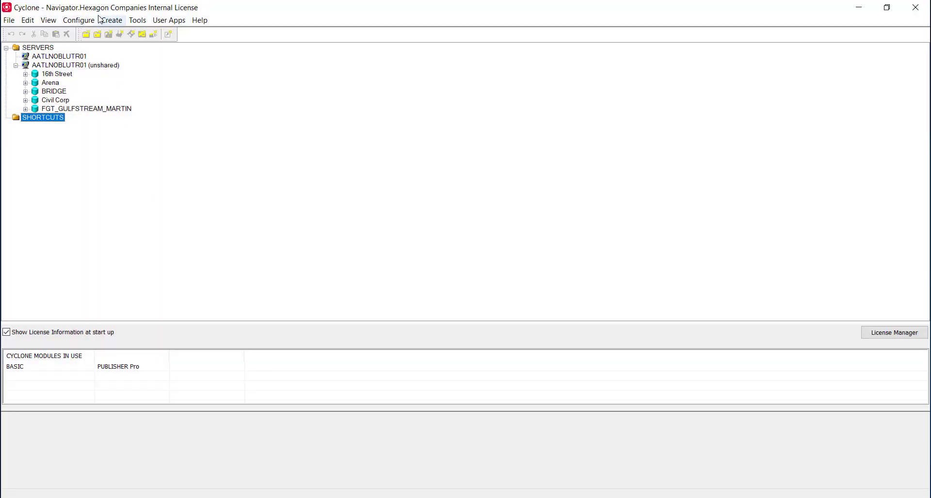
pyautogui.click(79, 20)
pyautogui.click(107, 45)
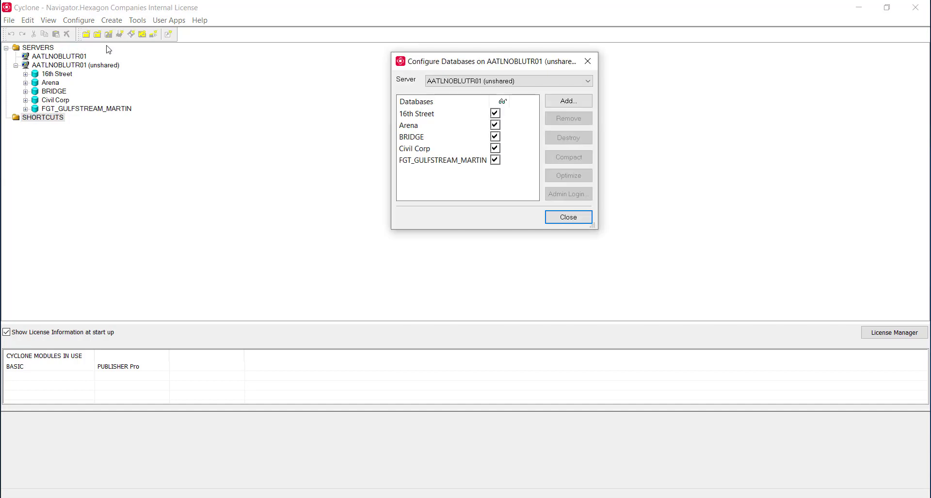
pyautogui.click(568, 101)
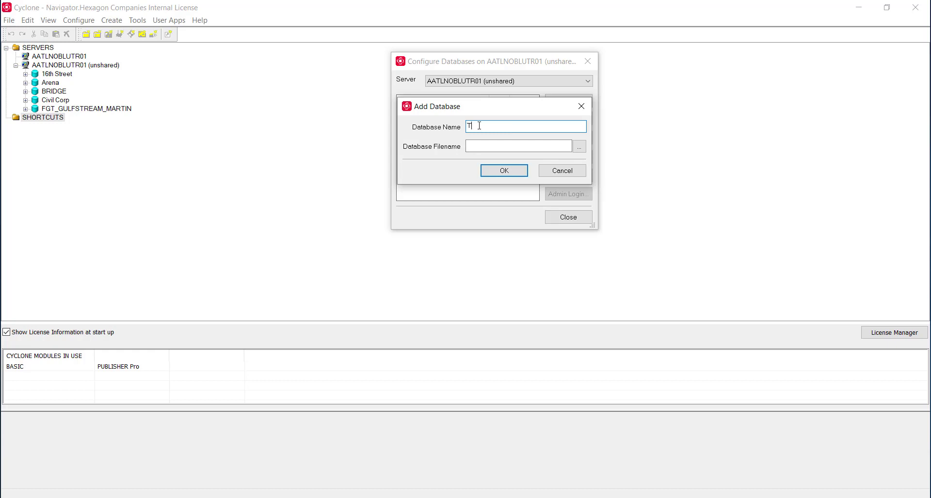
pyautogui.write('Test')
pyautogui.click(503, 171)
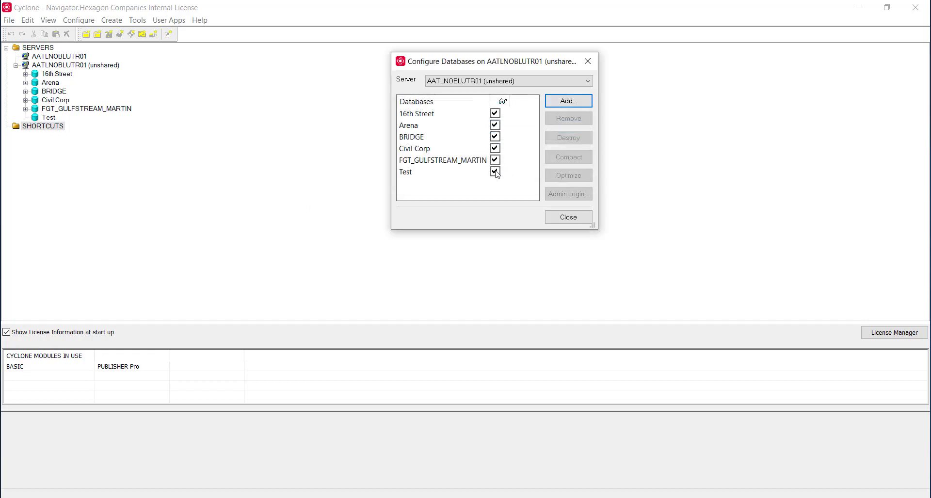
pyautogui.click(588, 218)
# Step: Import Riegl.e57 into the Test database at 100% subsample with Estimate Normals enabled
pyautogui.rightClick(43, 118)
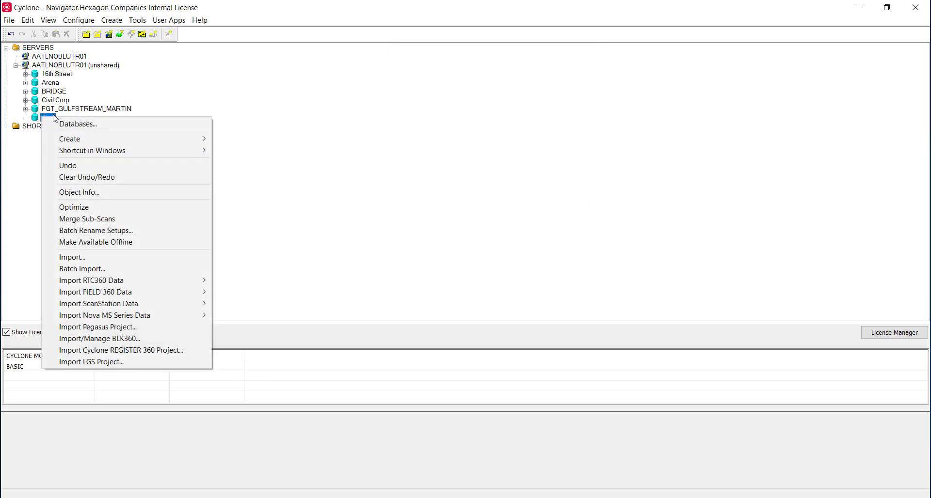
pyautogui.click(81, 259)
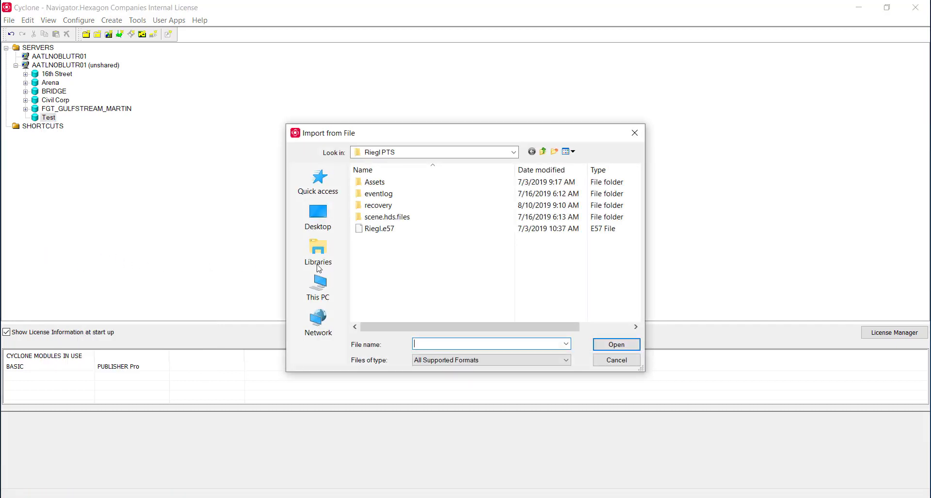
pyautogui.click(379, 232)
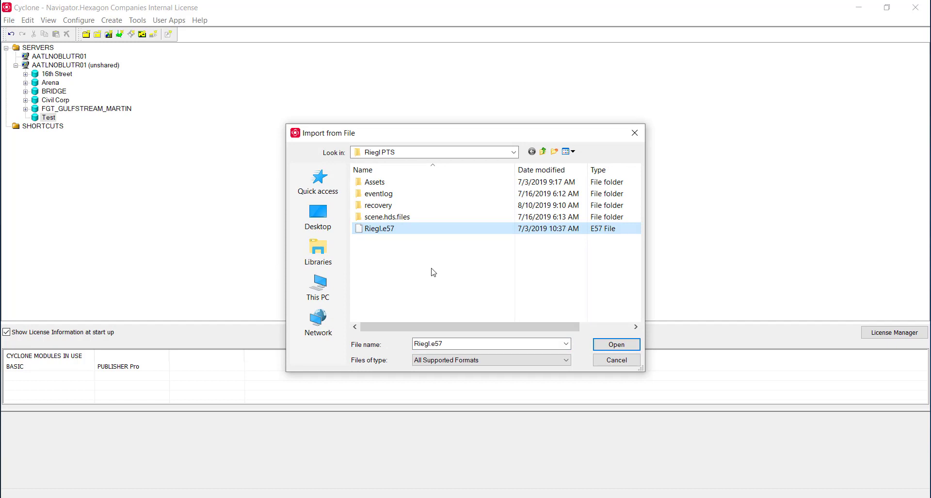
pyautogui.click(625, 345)
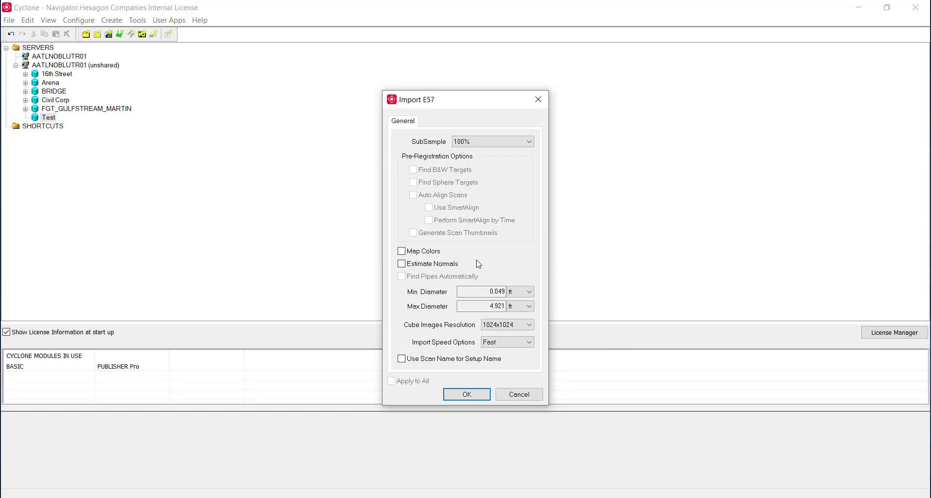
pyautogui.click(400, 266)
pyautogui.click(478, 398)
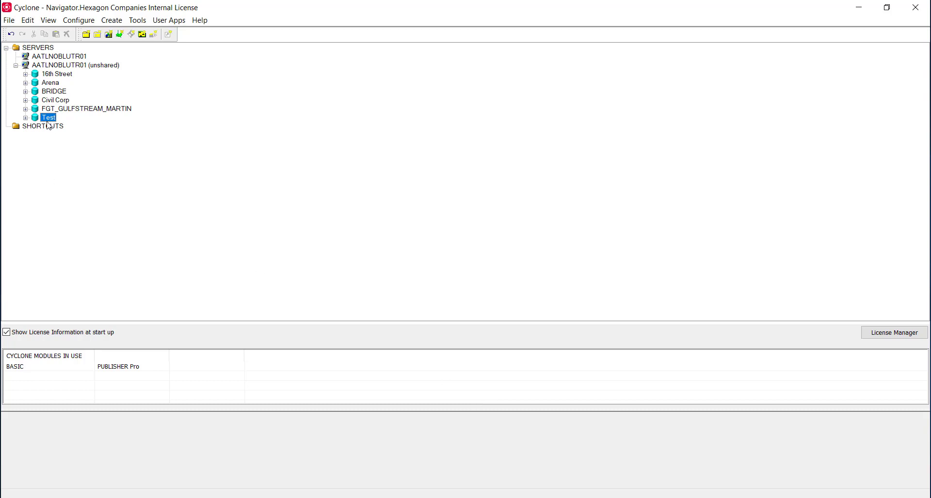
# Step: Expand the Riegl project in the Test database and open ModelSpace 1 View 1
pyautogui.click(25, 118)
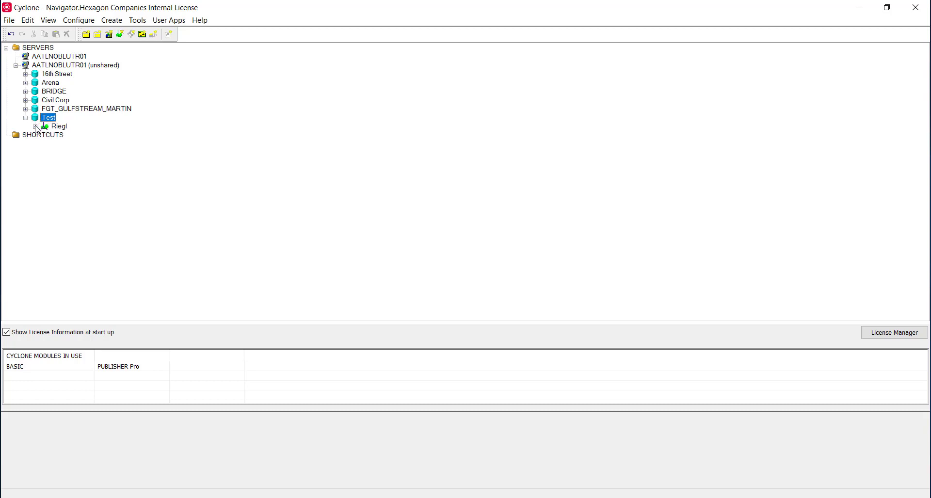
pyautogui.click(35, 127)
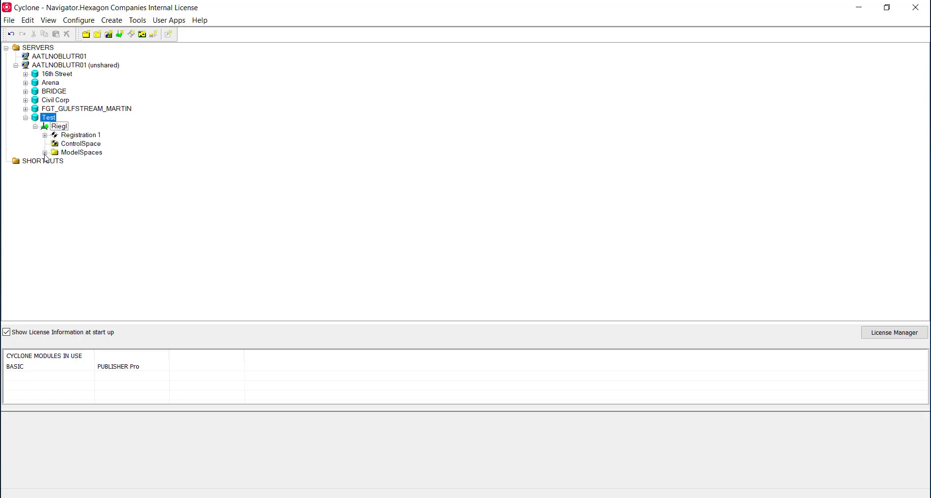
pyautogui.click(45, 152)
pyautogui.click(55, 162)
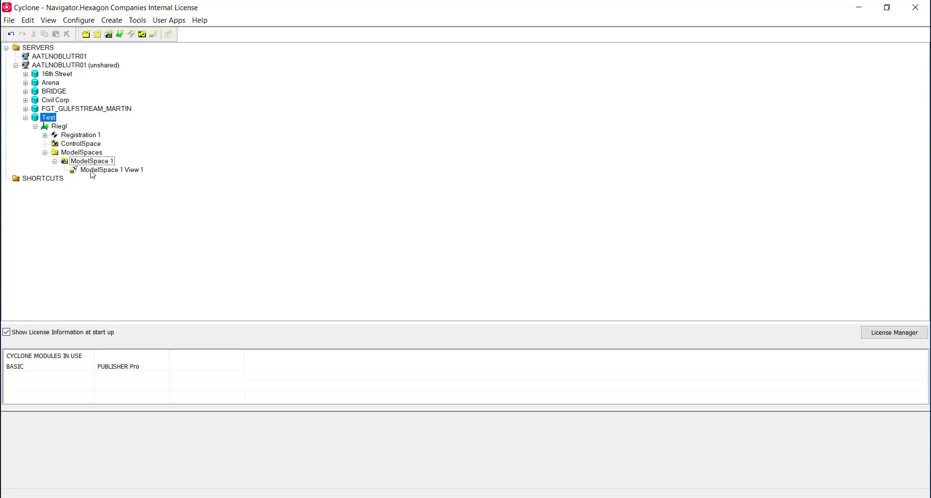
pyautogui.click(91, 171)
pyautogui.doubleClick(95, 172)
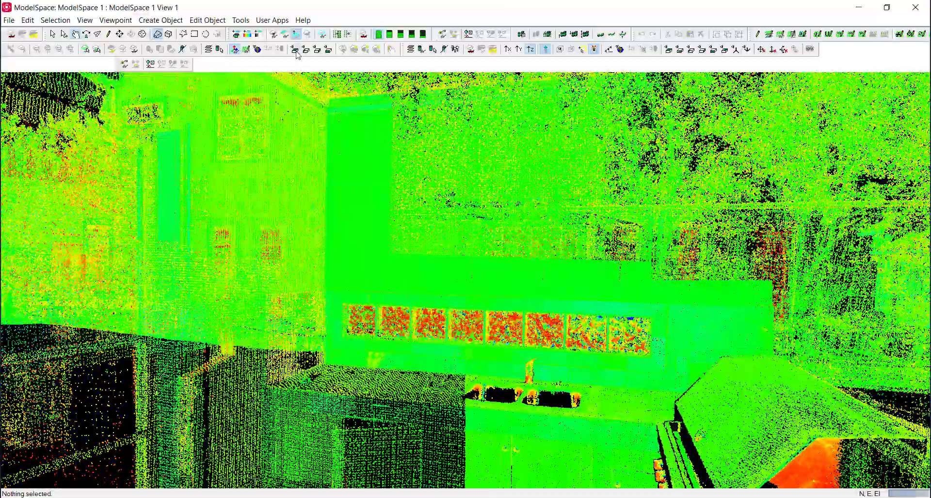
# Step: Show the whole point cloud from the top and display it in its true scanned colours
pyautogui.click(294, 49)
pyautogui.moveTo(416, 228); pyautogui.dragTo(429, 257)
pyautogui.scroll(-12, 465, 280)
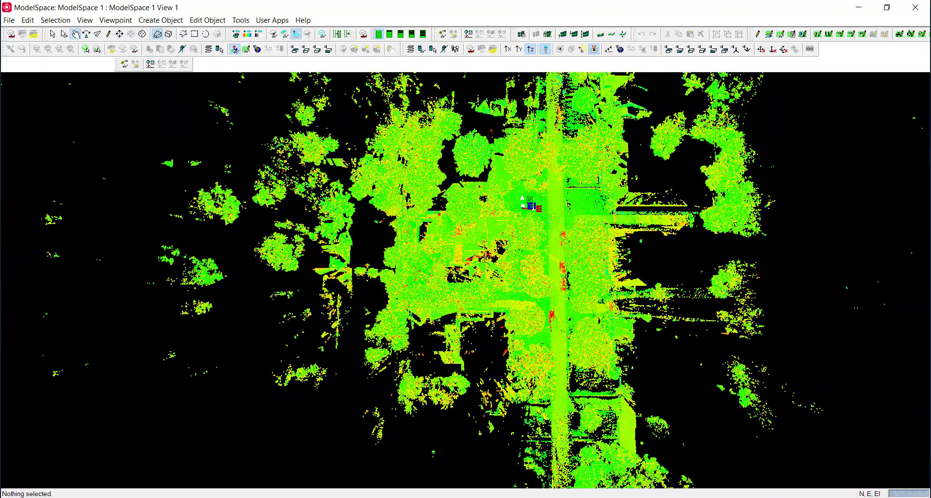
pyautogui.scroll(-4, 506, 228)
pyautogui.moveTo(506, 228); pyautogui.dragTo(423, 293, button='right')
pyautogui.click(237, 36)
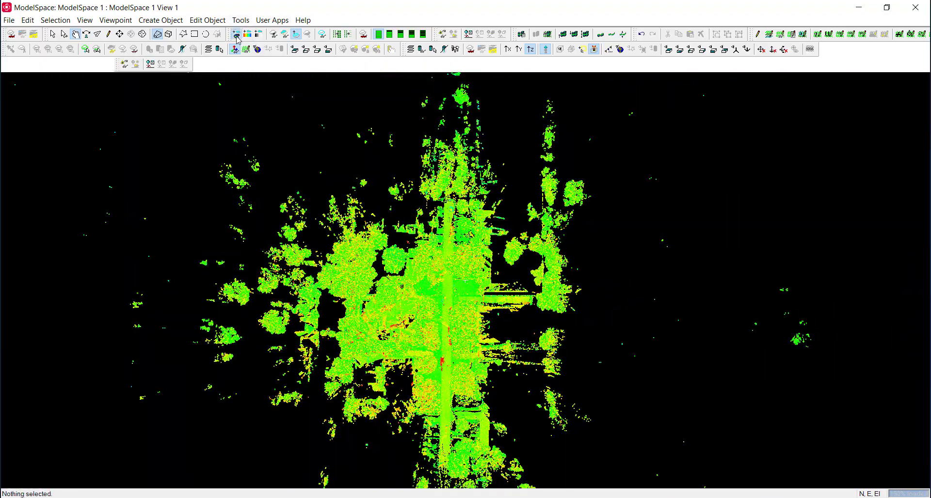
pyautogui.scroll(8, 465, 280)
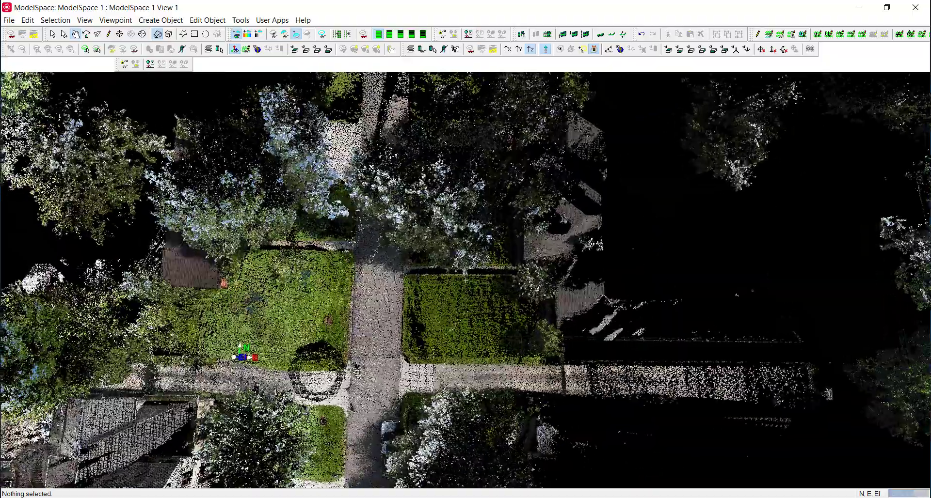
pyautogui.scroll(-8, 465, 280)
pyautogui.scroll(4, 466, 281)
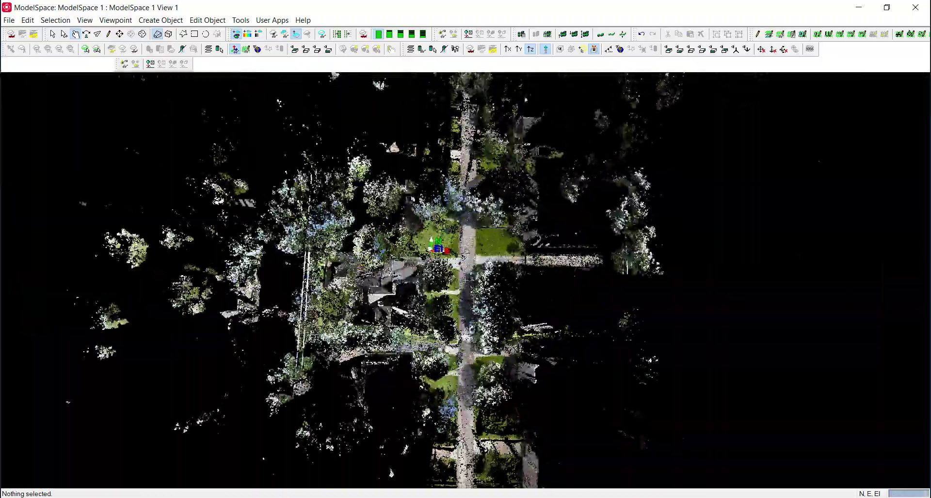
pyautogui.scroll(-4, 465, 280)
pyautogui.scroll(-1, 465, 280)
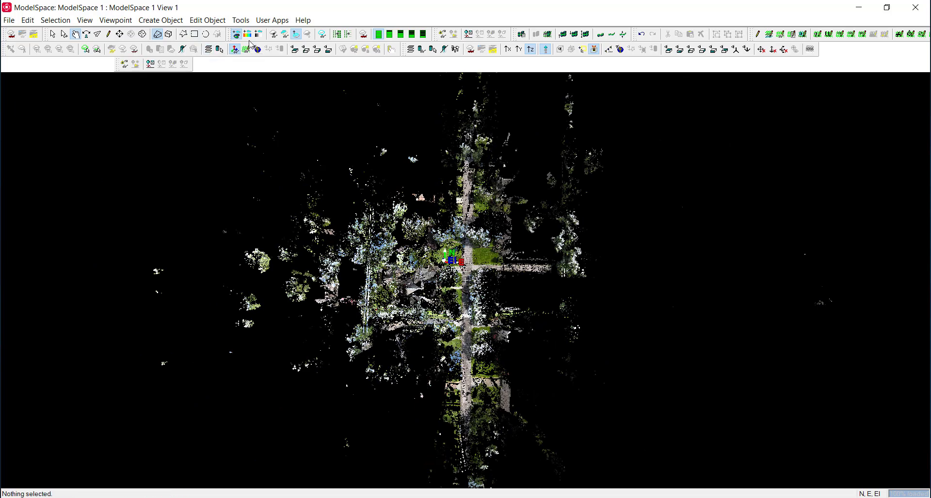
# Step: Restore the exact top view and switch the viewpoint from perspective to orthographic
pyautogui.click(295, 49)
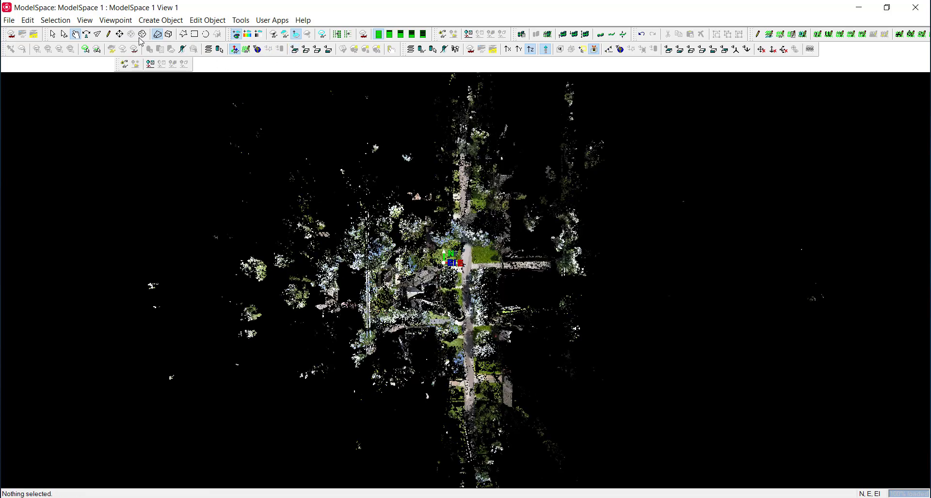
pyautogui.click(85, 20)
pyautogui.moveTo(119, 23)
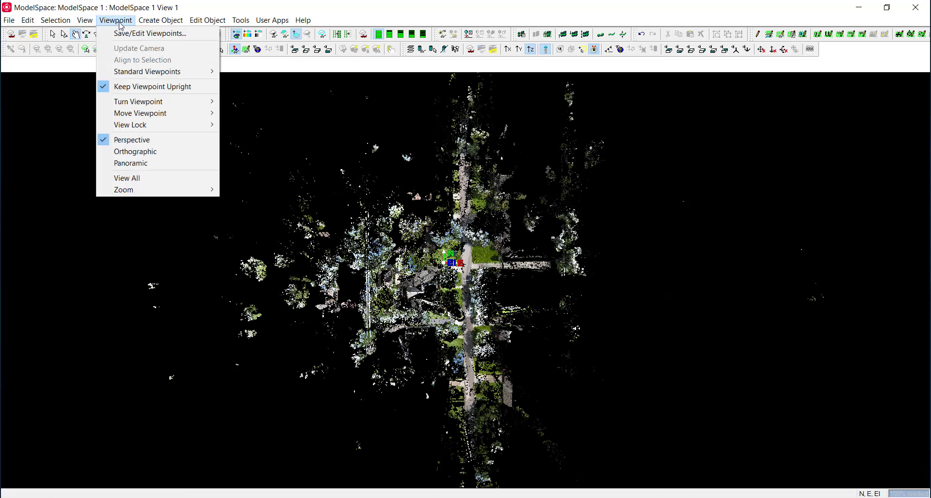
pyautogui.click(138, 152)
pyautogui.scroll(-3, 465, 280)
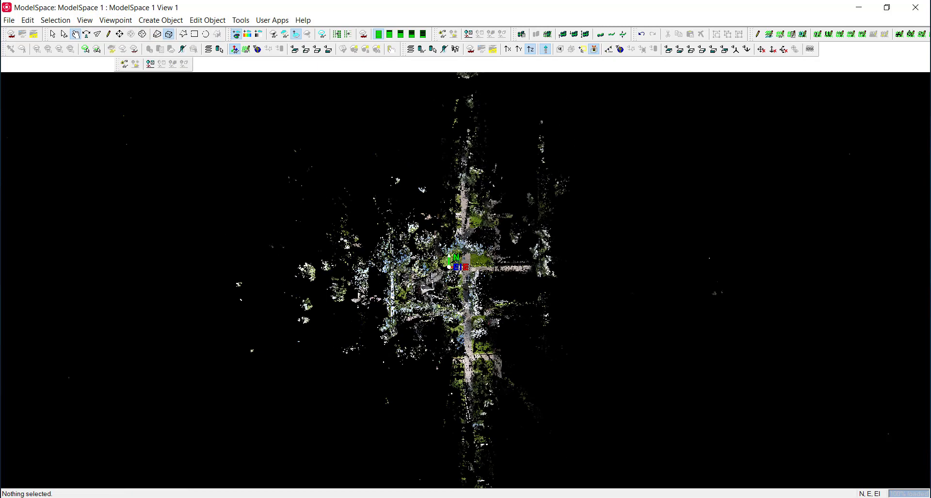
# Step: Try to publish the ModelSpace to an LGS file
pyautogui.click(5, 21)
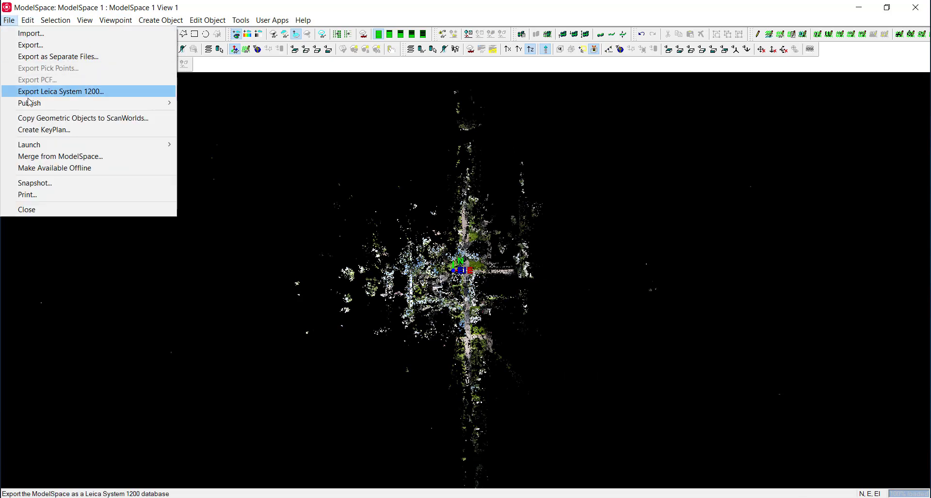
pyautogui.moveTo(63, 103)
pyautogui.click(214, 161)
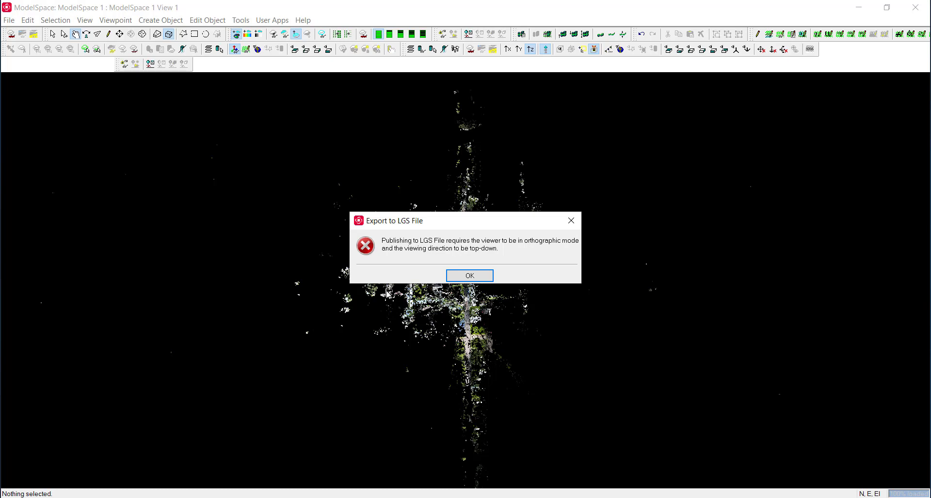
pyautogui.click(485, 279)
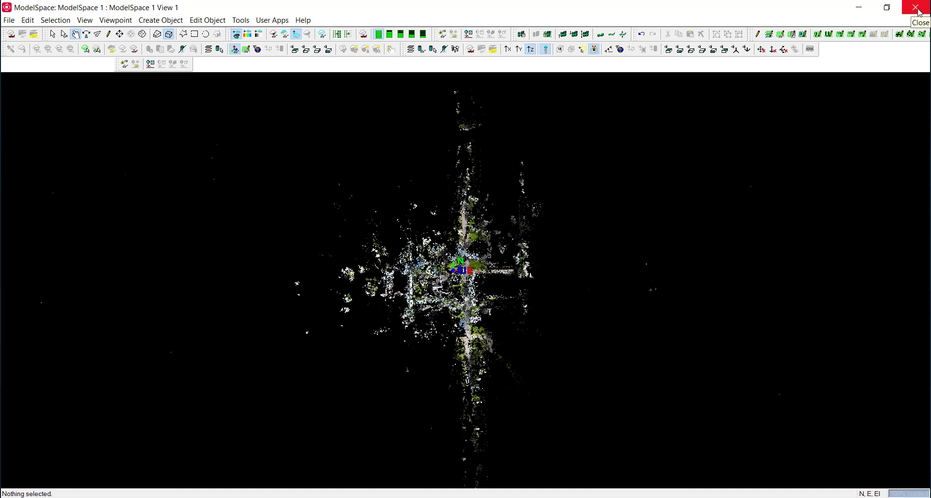
# Step: Select the whole point cloud with a rectangular fence around it and copy the selection
pyautogui.scroll(-2, 465, 281)
pyautogui.scroll(-1, 465, 281)
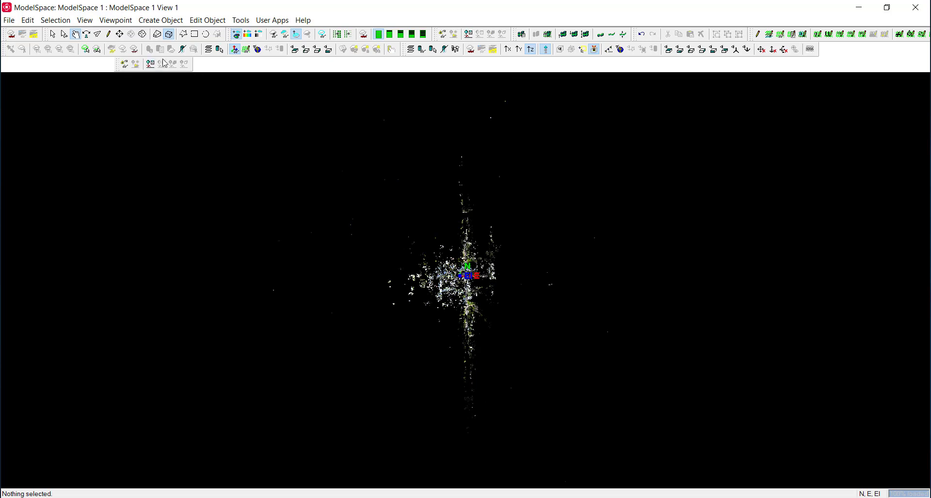
pyautogui.click(195, 36)
pyautogui.moveTo(223, 92); pyautogui.dragTo(769, 443)
pyautogui.rightClick(449, 272)
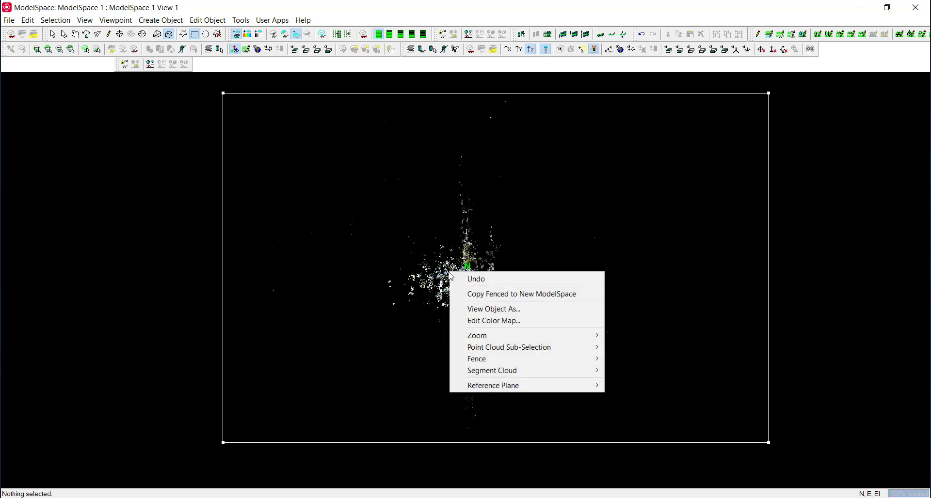
pyautogui.click(146, 194)
pyautogui.rightClick(422, 268)
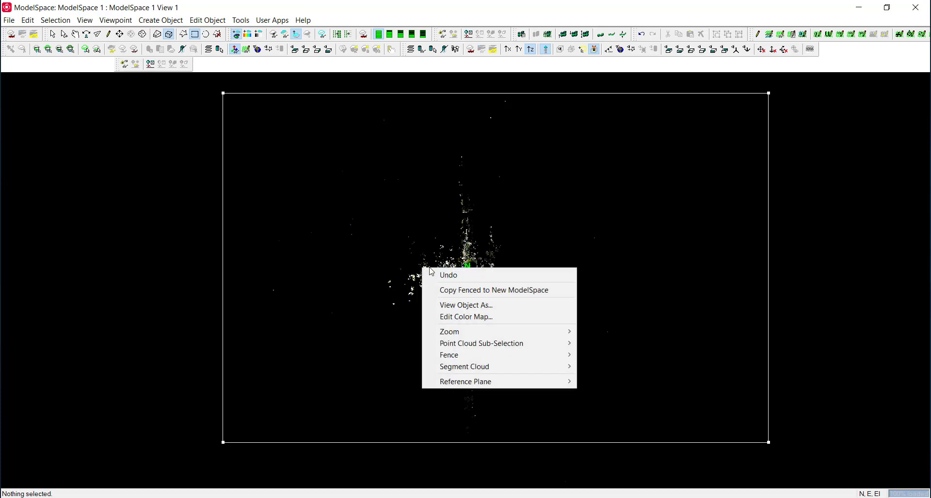
pyautogui.moveTo(491, 355)
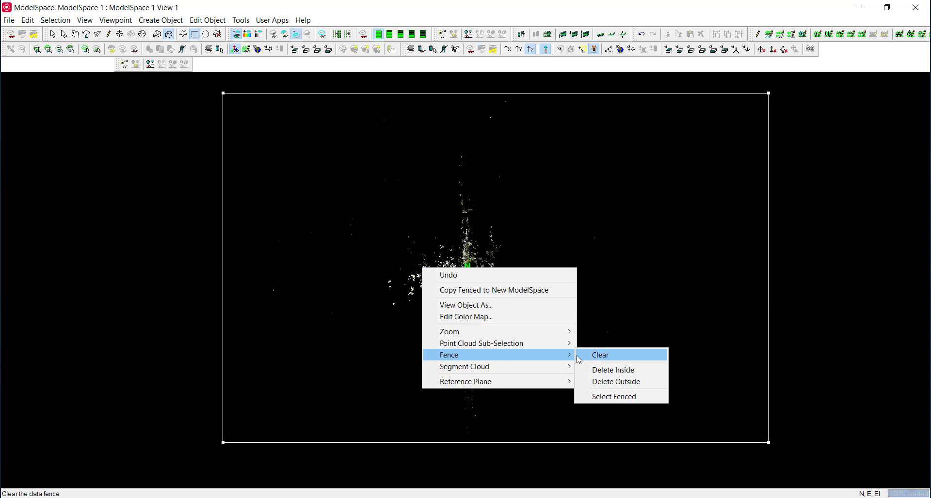
pyautogui.click(608, 396)
pyautogui.rightClick(463, 280)
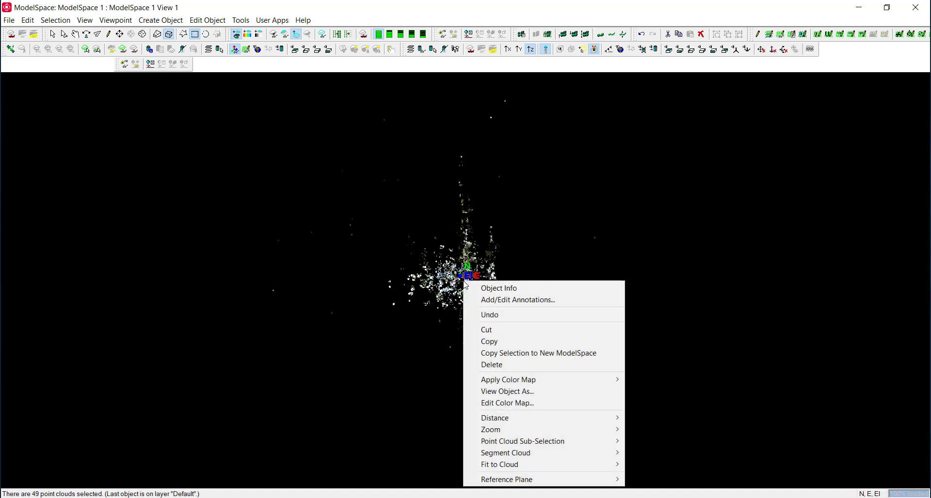
pyautogui.click(503, 342)
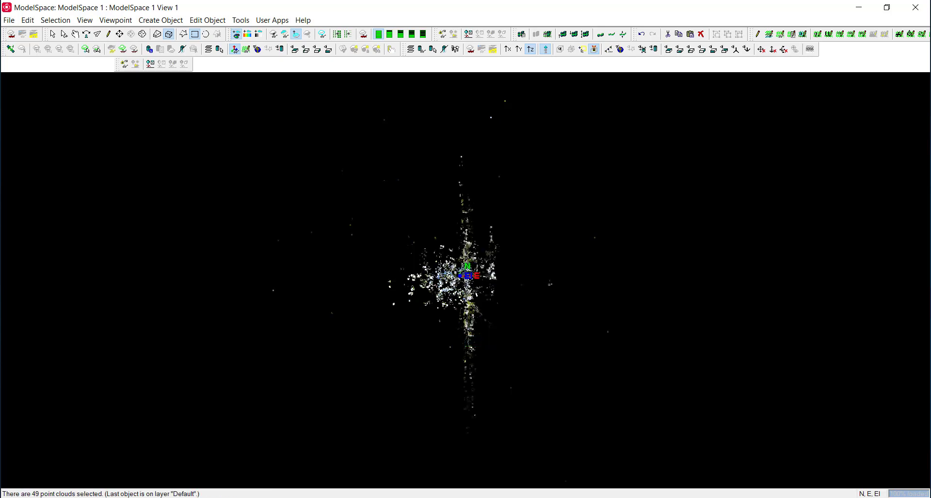
# Step: Return to the Navigator and create a new ModelSpace directly under the Test database
pyautogui.click(859, 8)
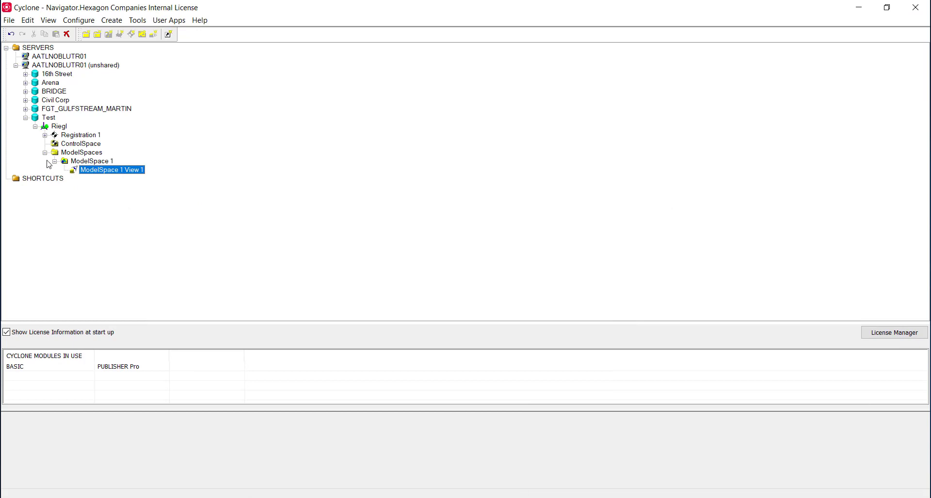
pyautogui.click(55, 161)
pyautogui.click(45, 152)
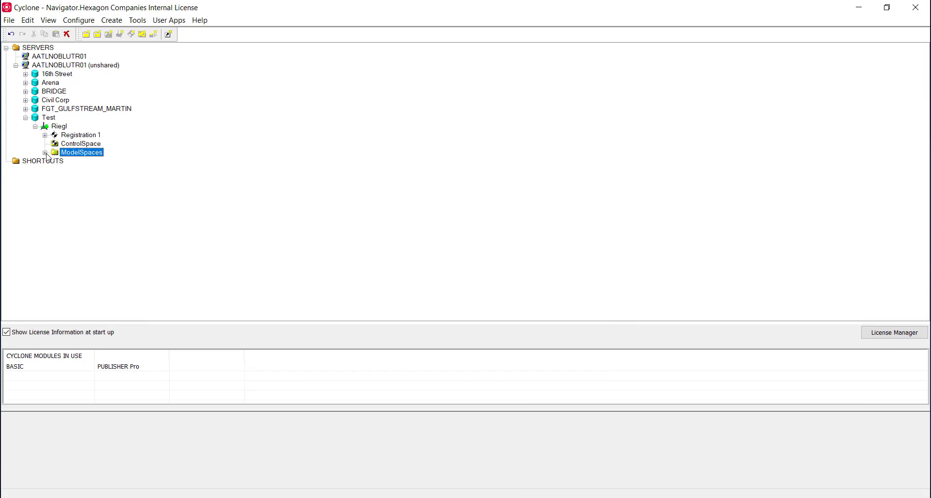
pyautogui.click(45, 153)
pyautogui.click(45, 153)
pyautogui.rightClick(43, 119)
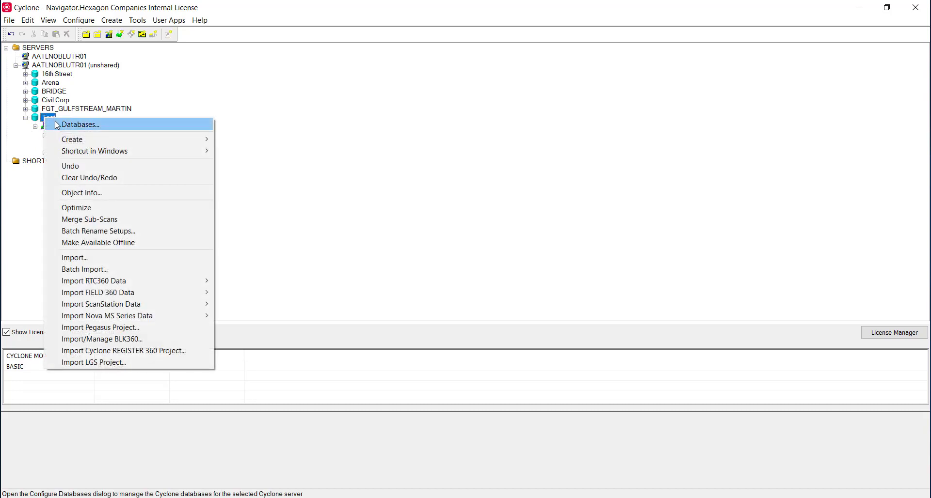
pyautogui.moveTo(164, 139)
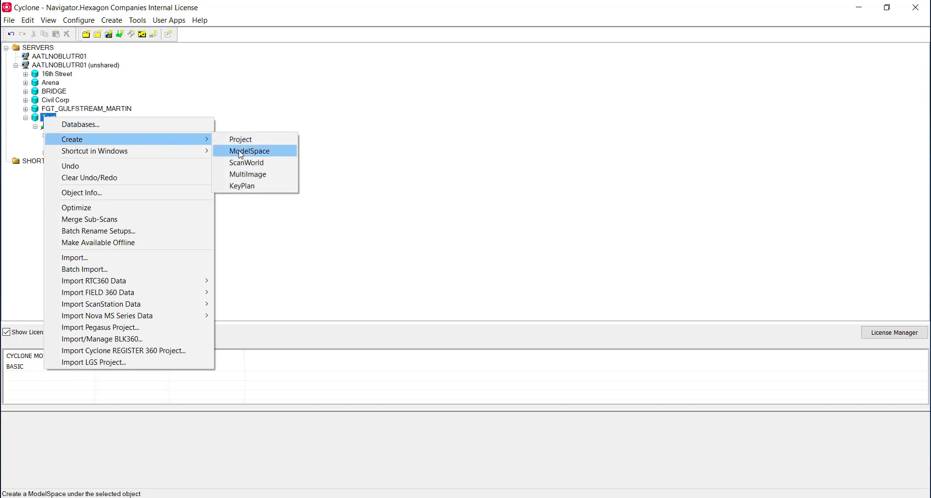
pyautogui.click(240, 154)
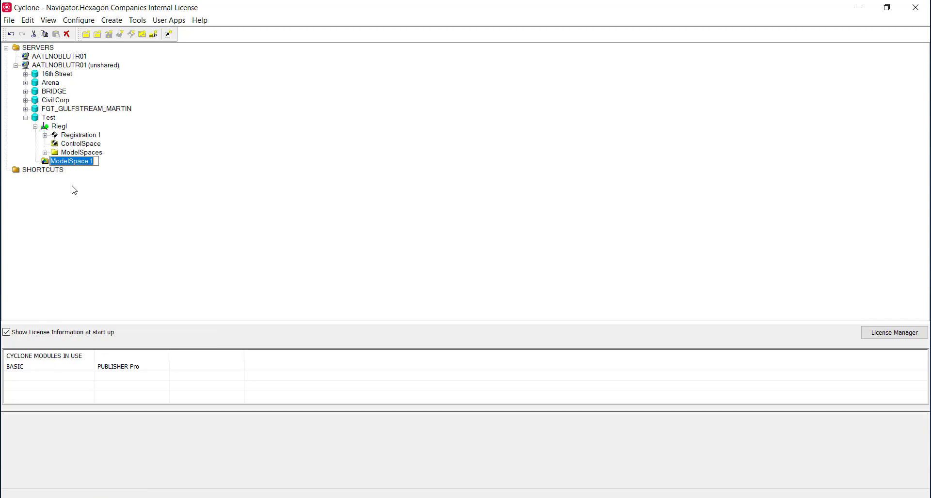
# Step: Create and open a view of the new ModelSpace 1 and paste the copied point clouds into it
pyautogui.press('Return')
pyautogui.rightClick(61, 164)
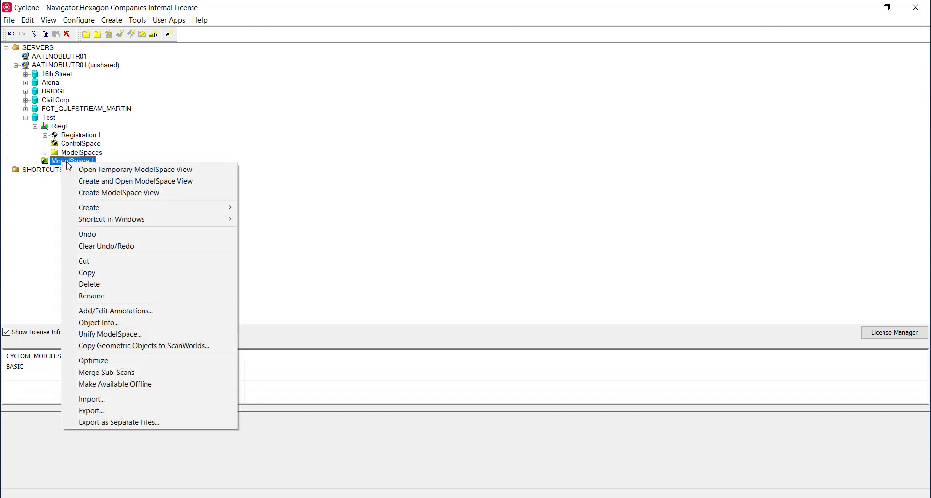
pyautogui.click(91, 185)
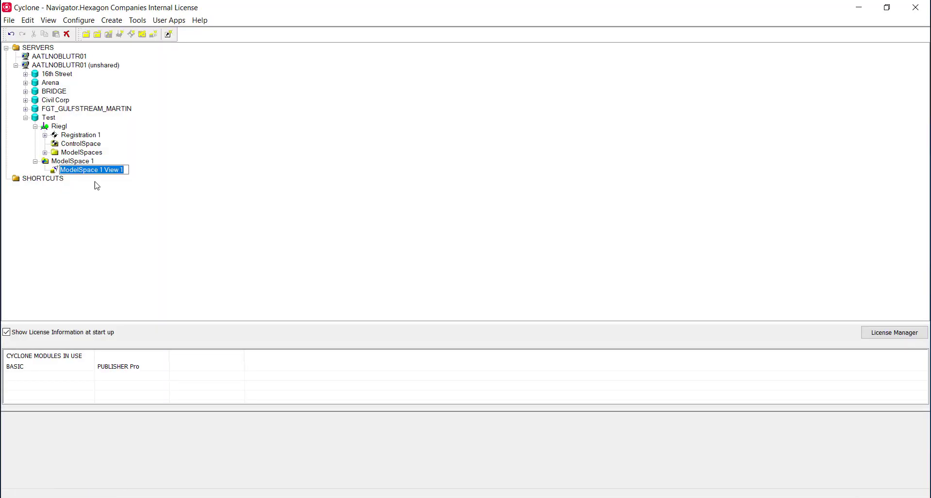
pyautogui.click(110, 198)
pyautogui.doubleClick(103, 173)
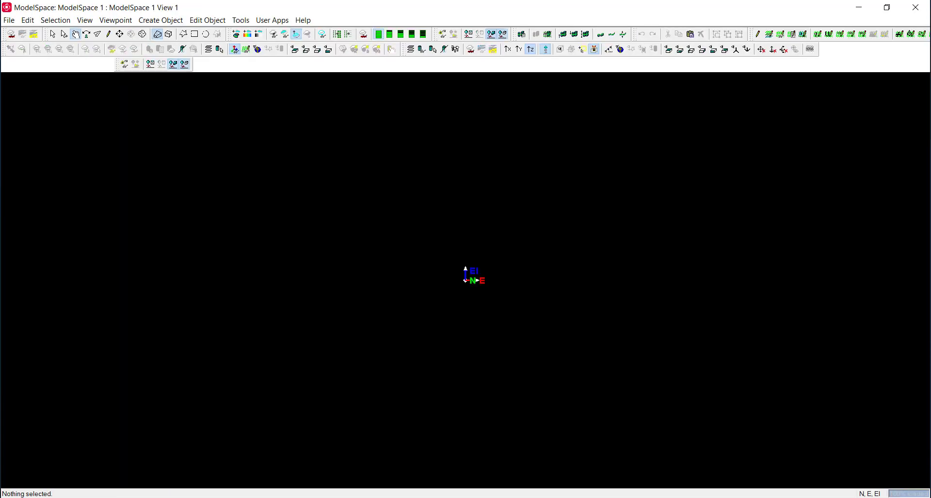
pyautogui.click(28, 20)
pyautogui.click(62, 96)
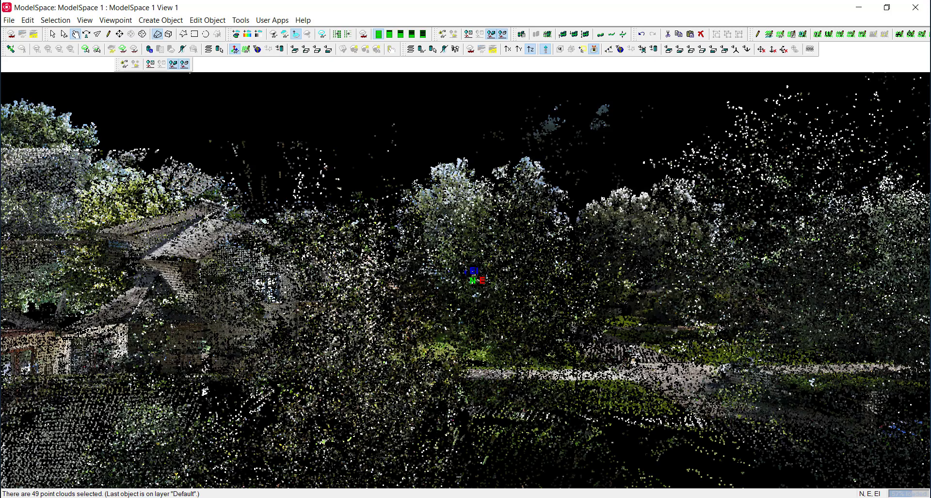
# Step: Orbit the pasted point cloud to a top-down view, fit it on screen and switch the viewpoint to orthographic
pyautogui.scroll(3, 465, 280)
pyautogui.scroll(-5, 465, 280)
pyautogui.moveTo(466, 280); pyautogui.dragTo(492, 405)
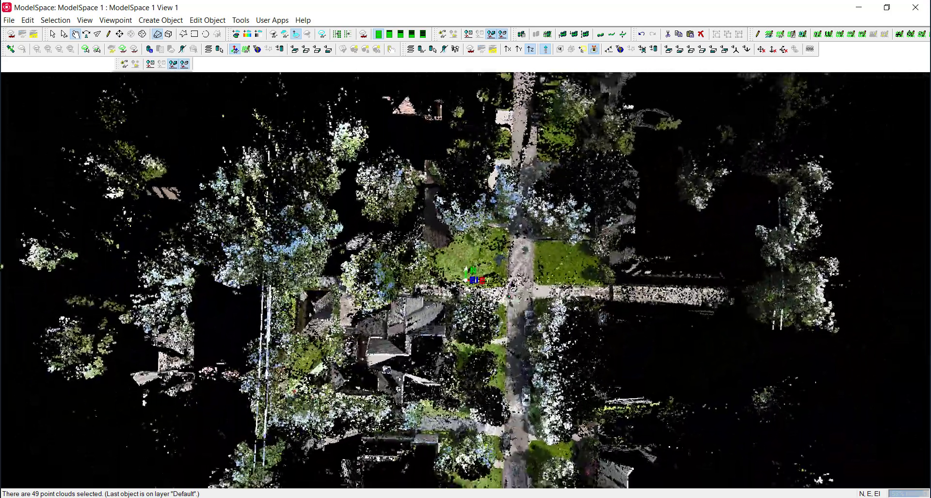
pyautogui.scroll(-4, 473, 279)
pyautogui.scroll(5, 473, 278)
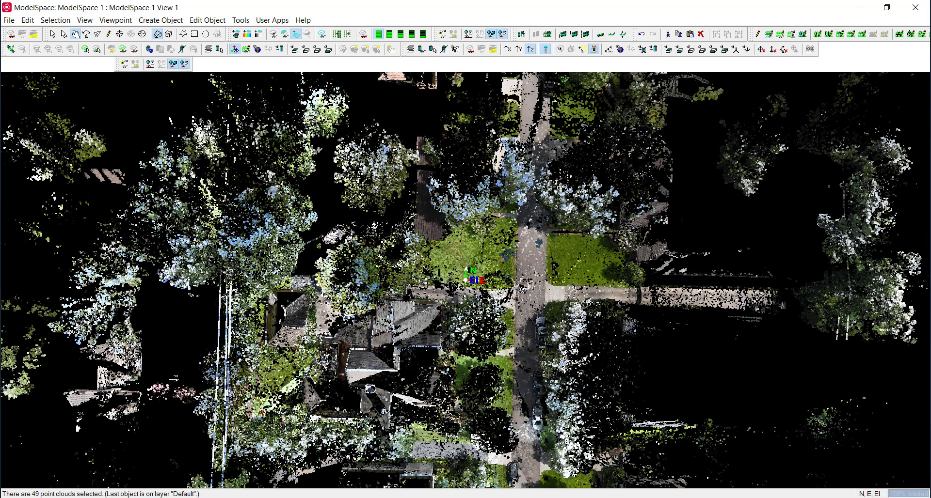
pyautogui.scroll(-4, 473, 279)
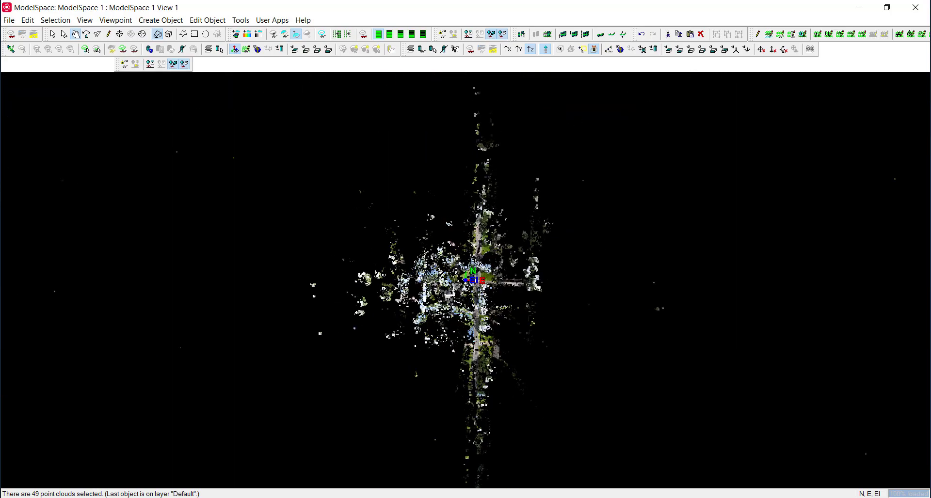
pyautogui.moveTo(473, 286); pyautogui.dragTo(460, 293)
pyautogui.click(115, 19)
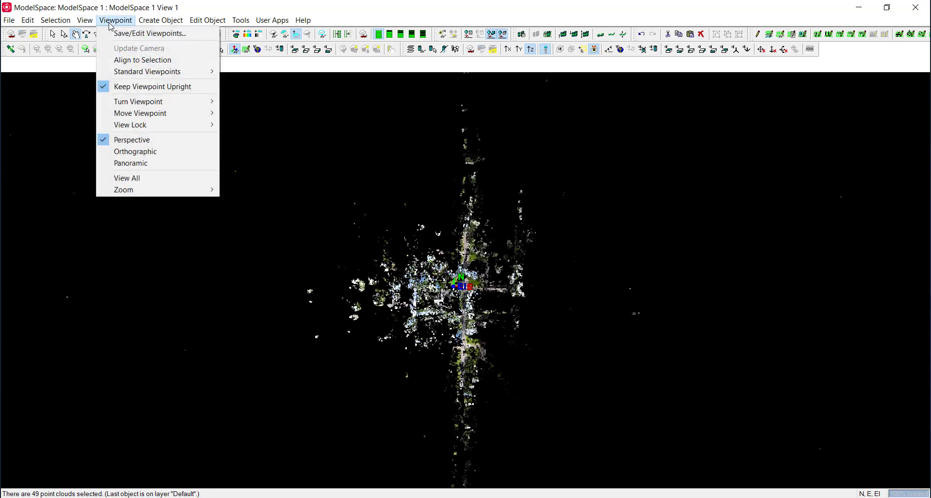
pyautogui.click(125, 155)
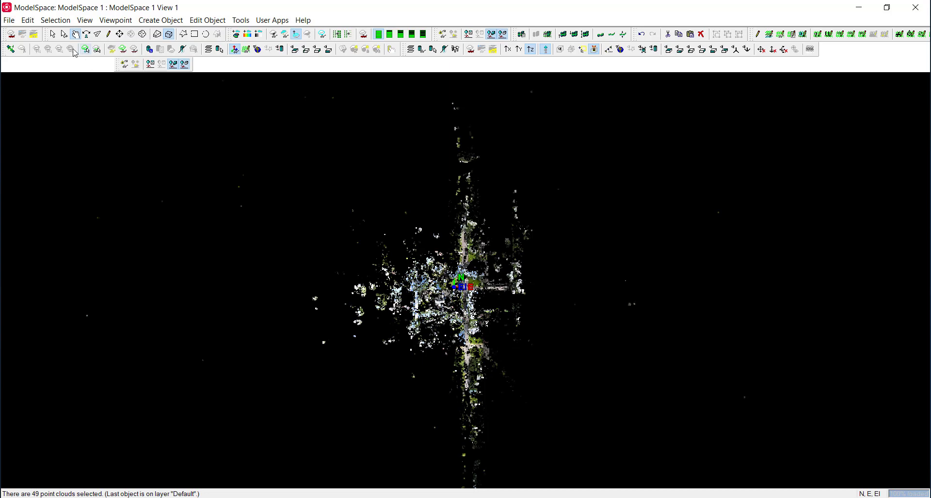
# Step: Examine the LGS publishing options for a Test.lgs file in the Riegl PTS folder, leaving without exporting
pyautogui.click(9, 20)
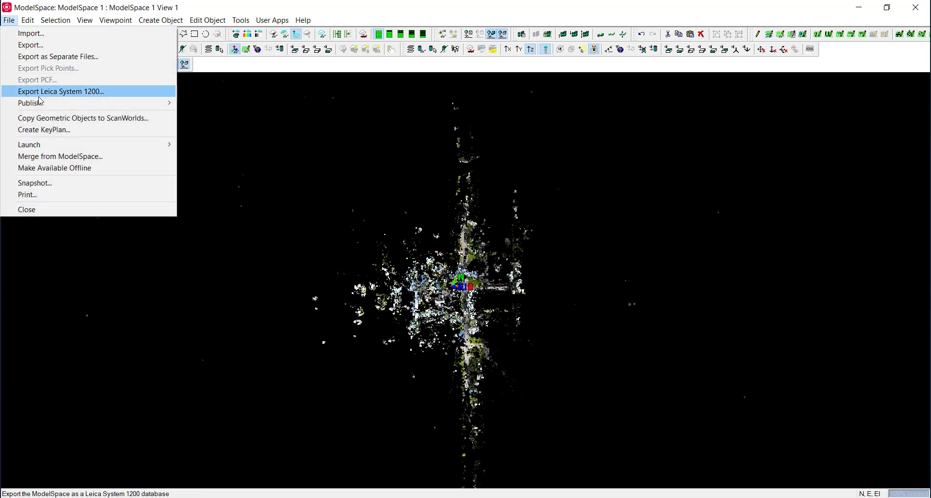
pyautogui.moveTo(155, 103)
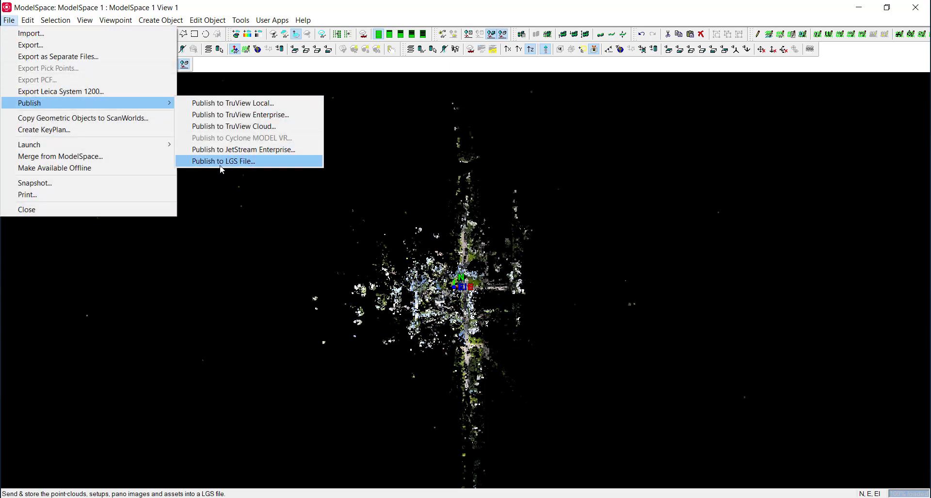
pyautogui.click(219, 162)
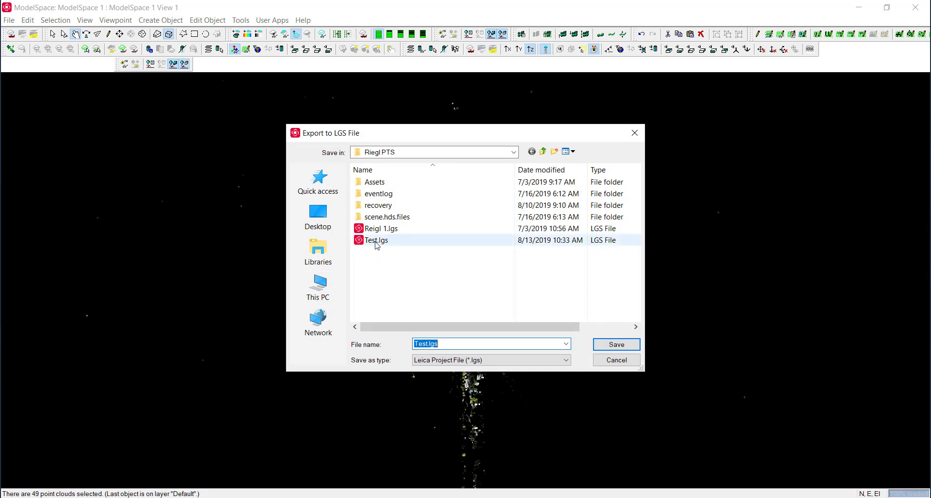
pyautogui.click(611, 347)
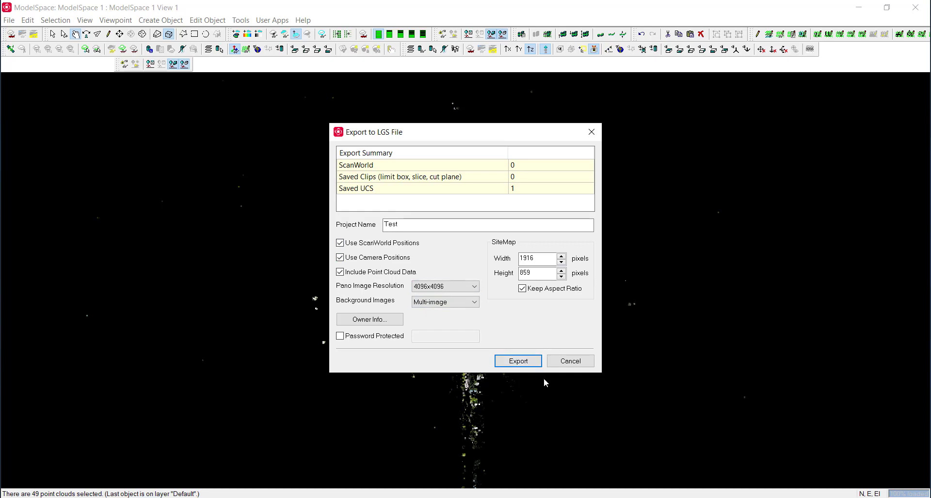
pyautogui.click(565, 363)
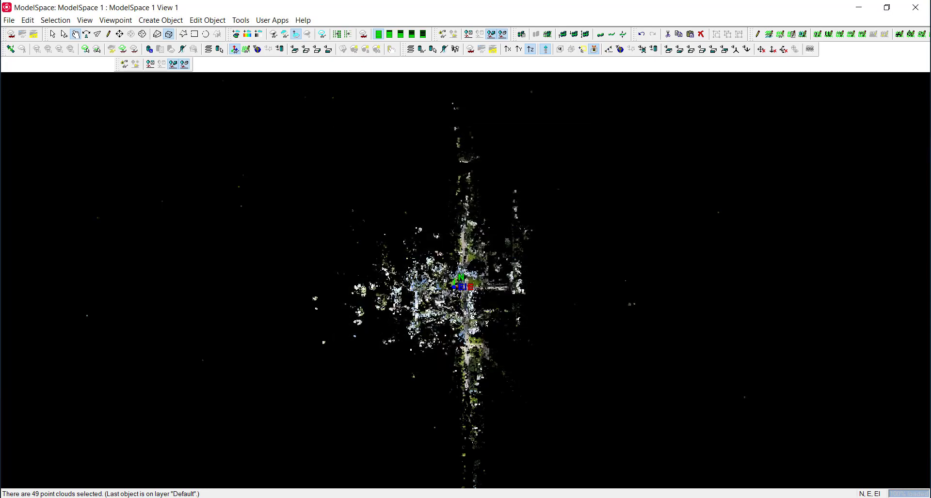
# Step: Minimize all Cyclone windows and launch Civil 3D 2018 Imperial from the desktop
pyautogui.click(860, 8)
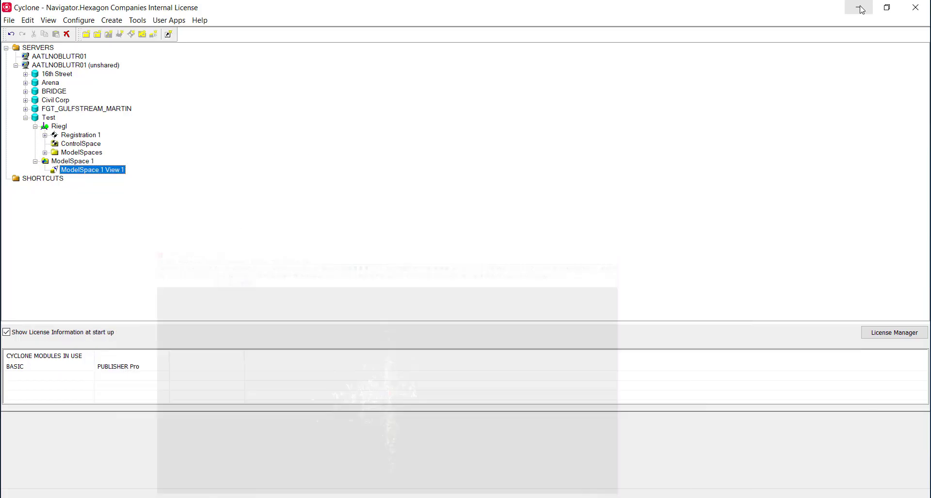
pyautogui.click(860, 8)
pyautogui.click(860, 9)
pyautogui.click(860, 10)
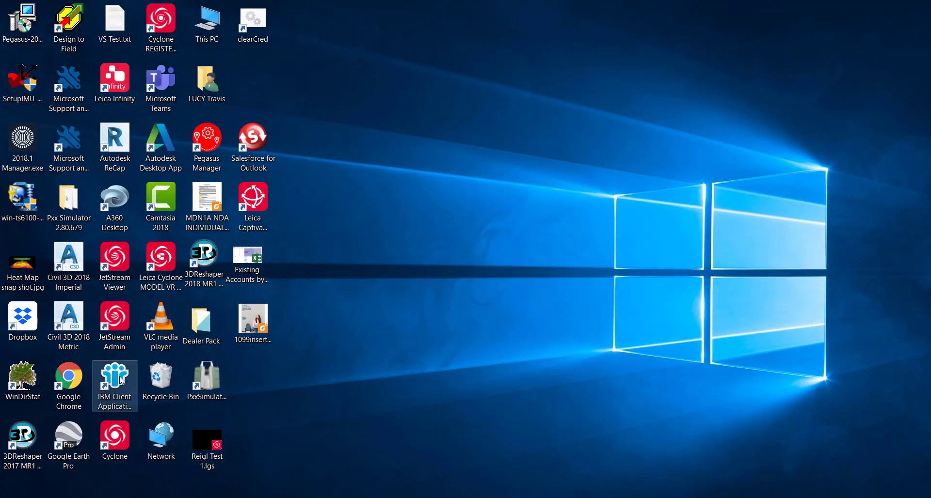
pyautogui.doubleClick(66, 268)
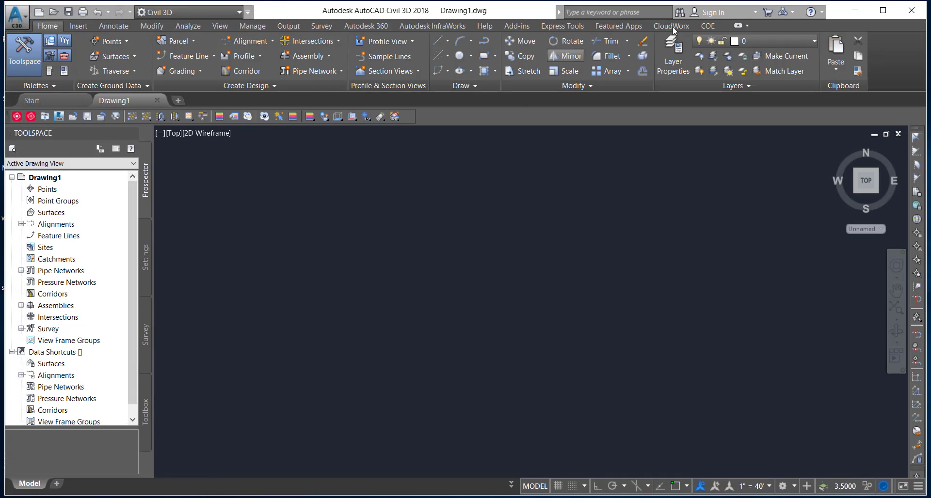
# Step: Open Test.lgs from the Riegl PTS folder with CloudWorx, using the Default coordinate system and Feet as distance units
pyautogui.click(672, 26)
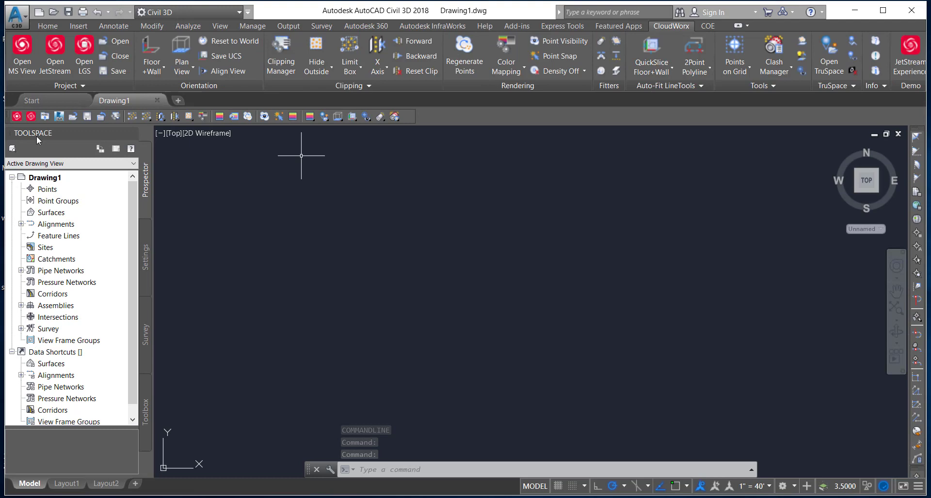
pyautogui.click(85, 59)
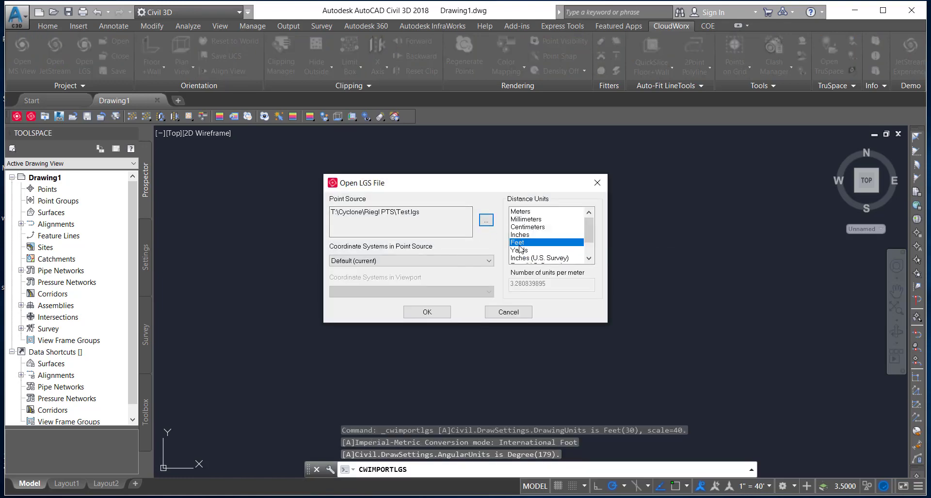
pyautogui.click(486, 222)
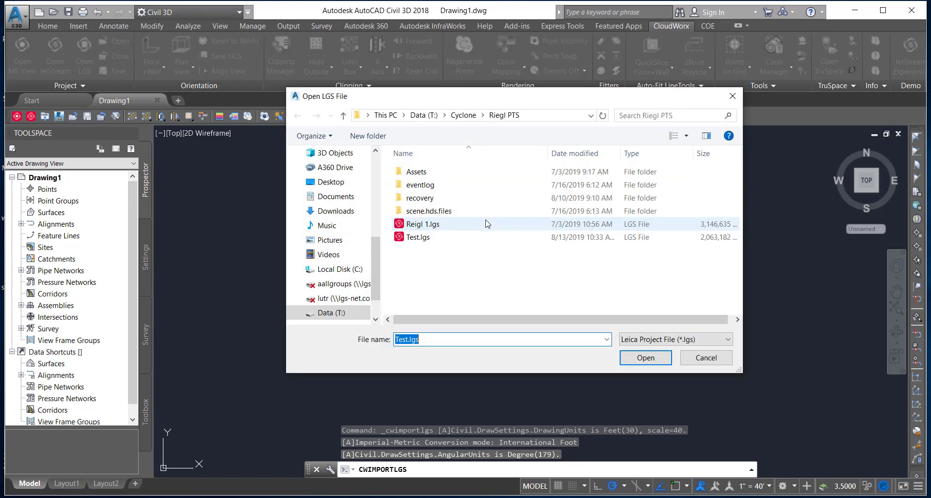
pyautogui.click(420, 238)
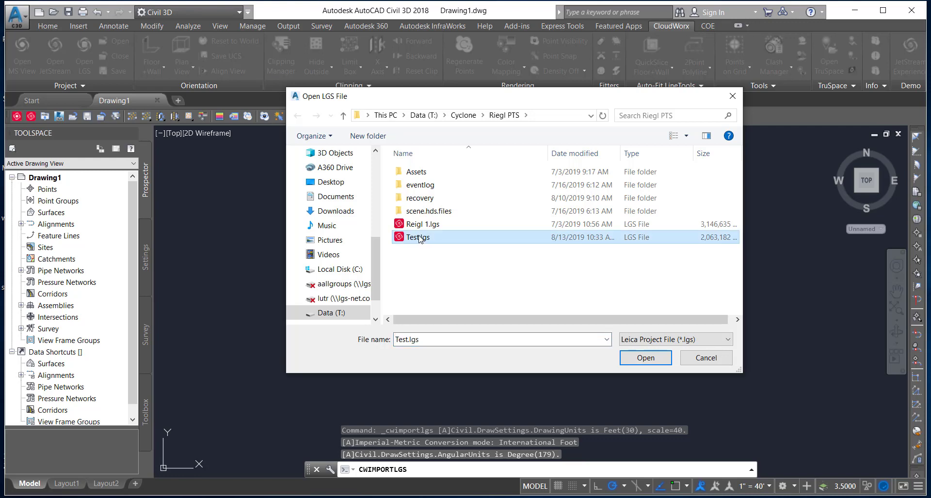
pyautogui.click(648, 358)
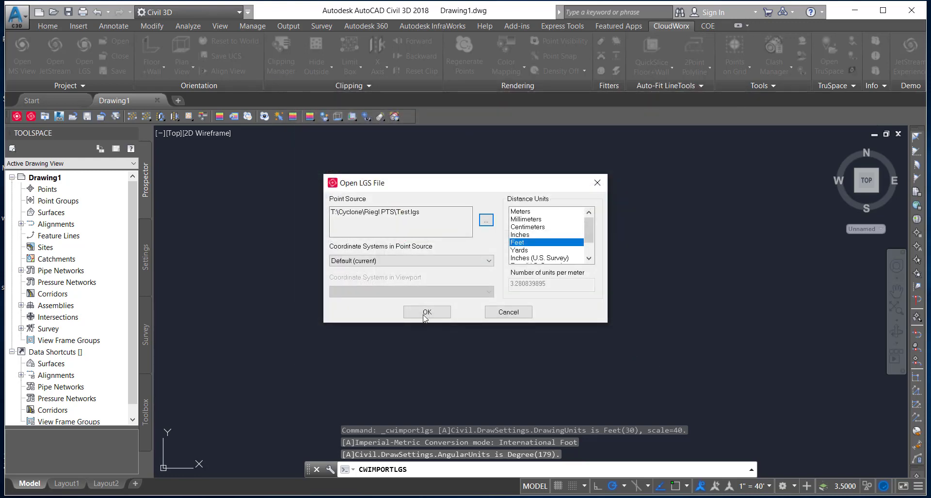
pyautogui.click(424, 315)
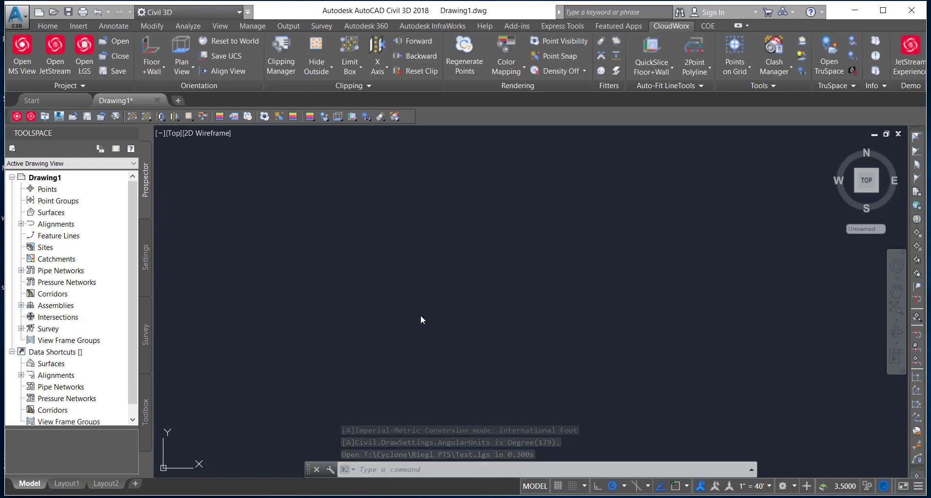
# Step: Zoom to the drawing extents and take a closer look at the loaded point cloud
pyautogui.write('z')
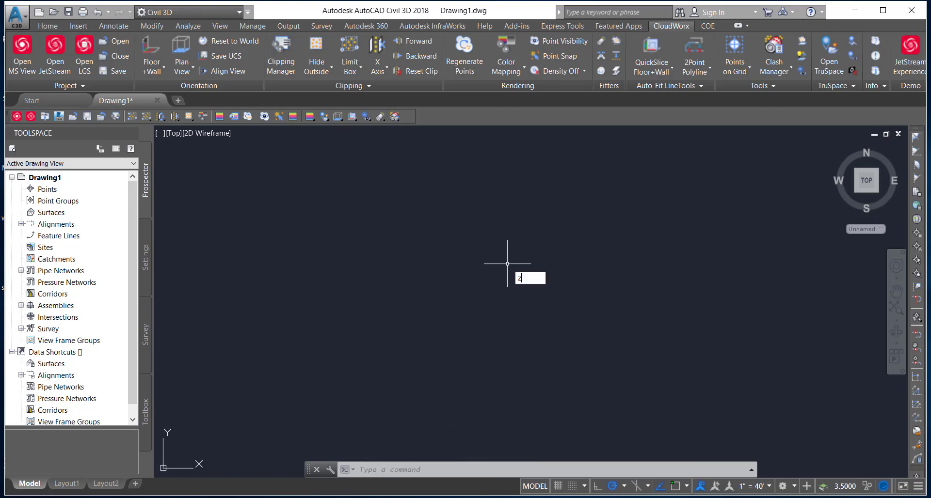
pyautogui.press('Return')
pyautogui.write('e')
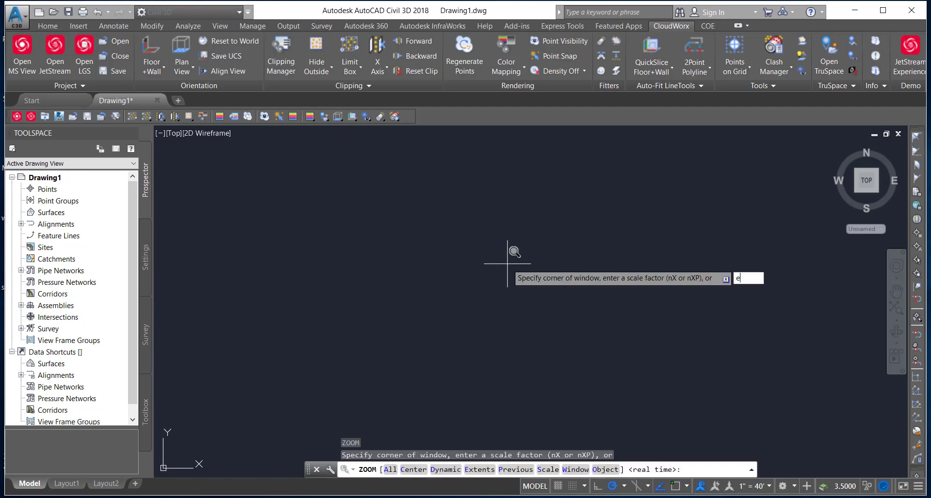
pyautogui.press('Return')
pyautogui.scroll(5, 565, 287)
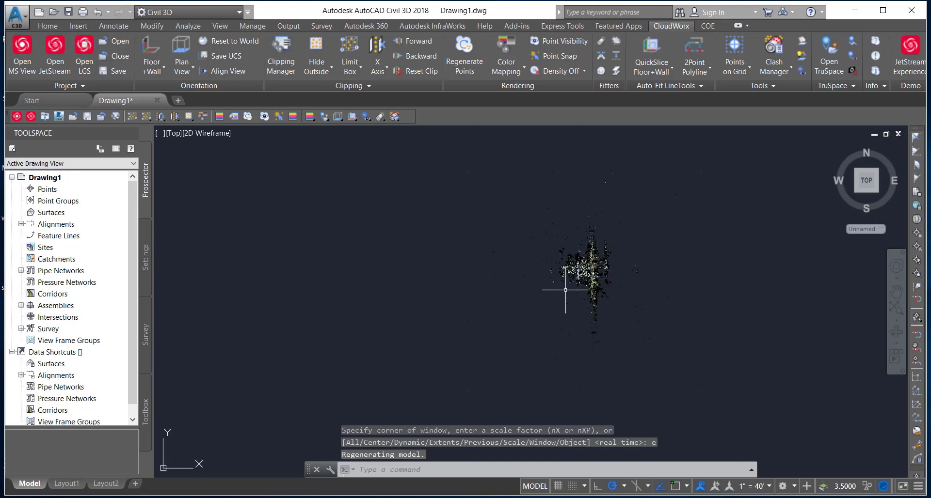
pyautogui.rightClick(530, 329)
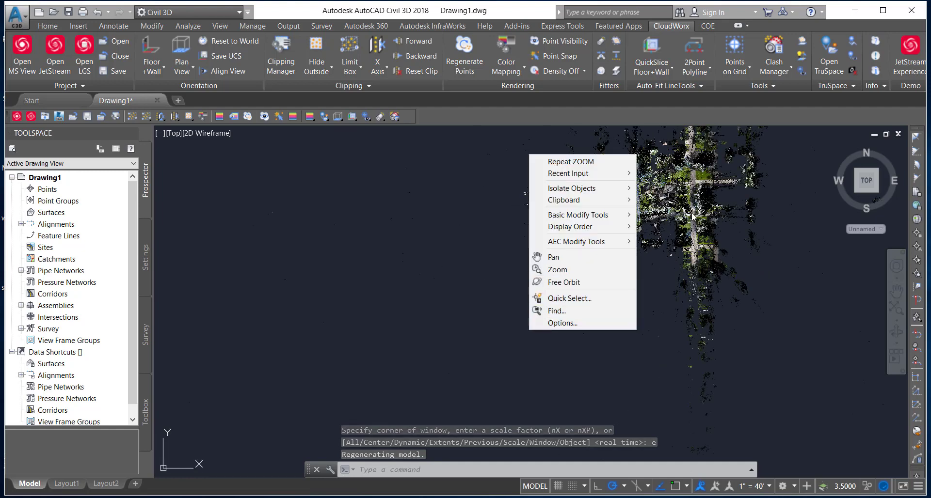
pyautogui.click(678, 249)
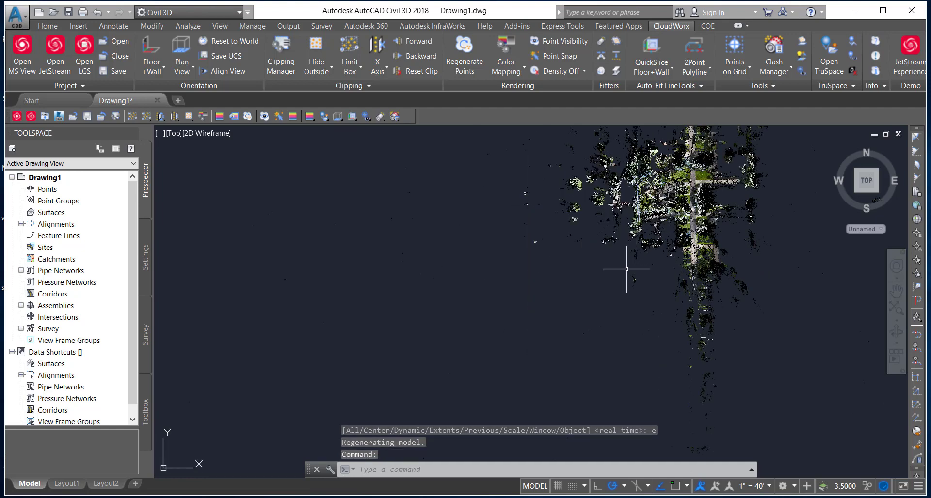